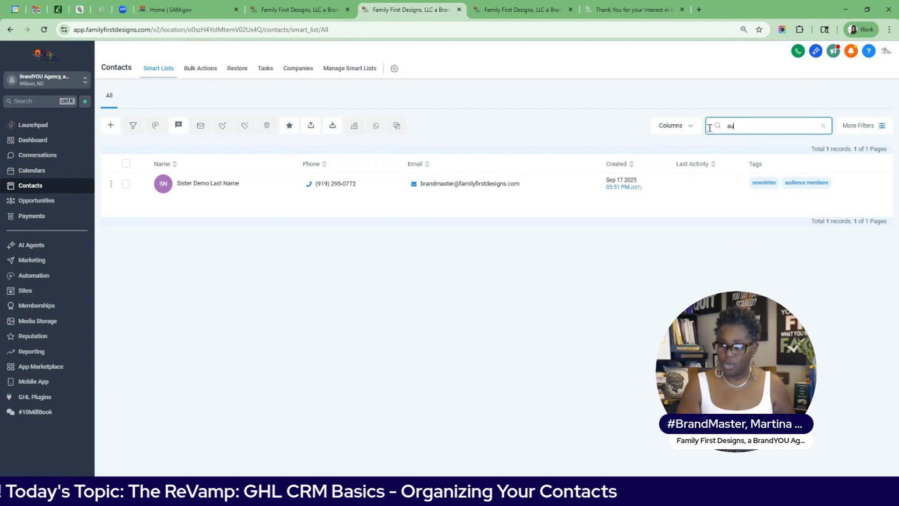
Search the contacts list for "even" and clear the search to restore the full list
type("even")
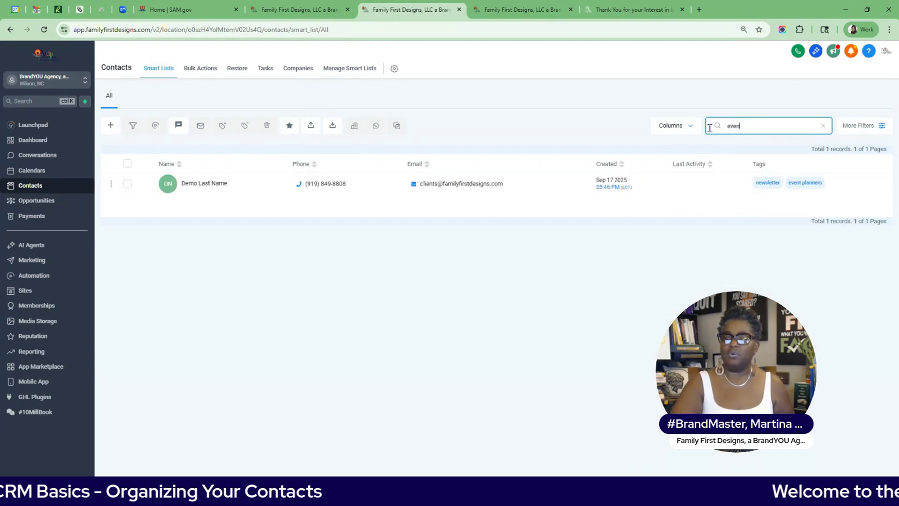
left_click(822, 125)
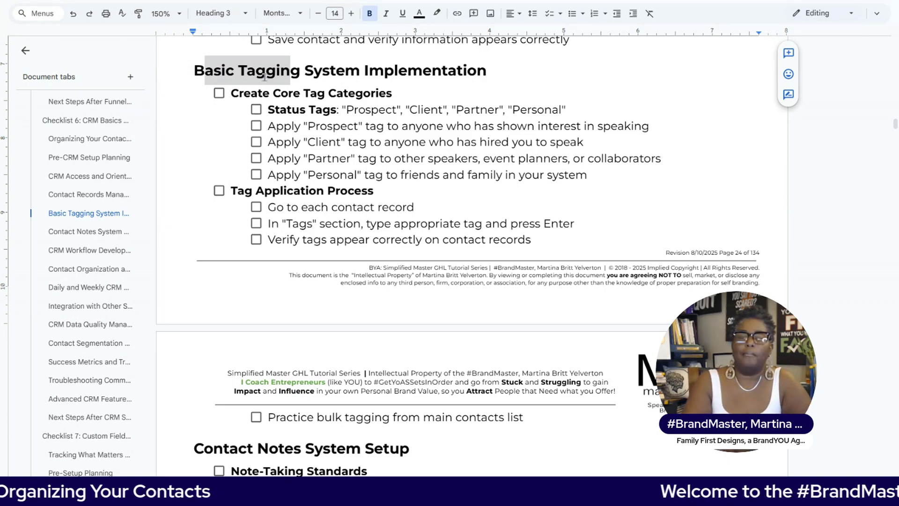
Review the core status tags in the Google Docs checklist, and open the Tags settings in the HighLevel CRM
left_click_drag(233, 96, 390, 95)
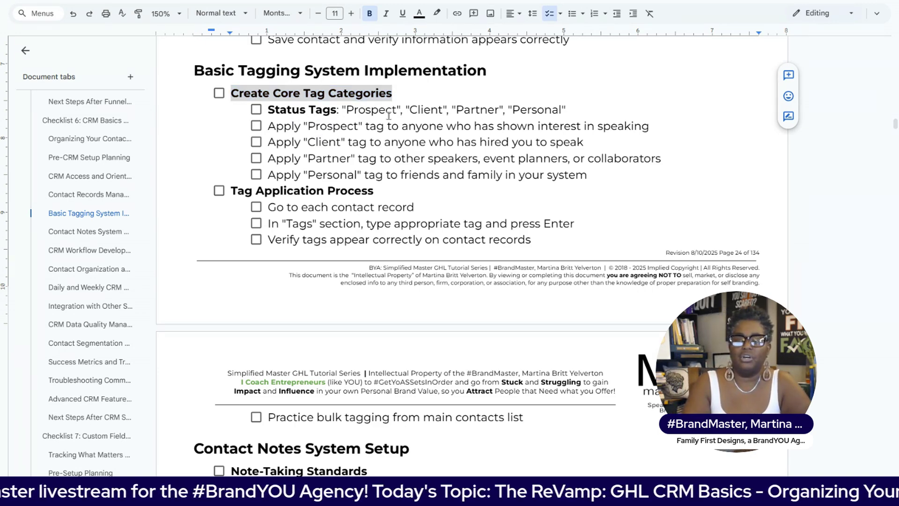
left_click_drag(358, 110, 534, 107)
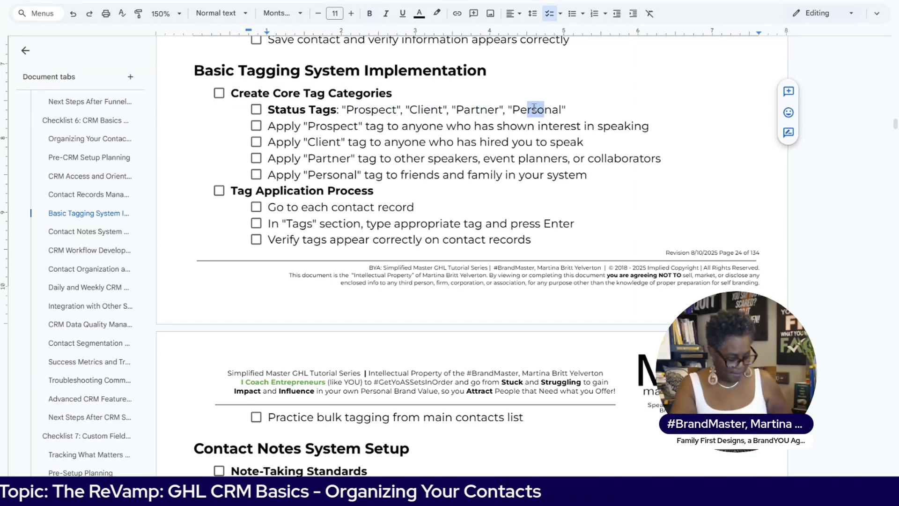
key("alt+Tab")
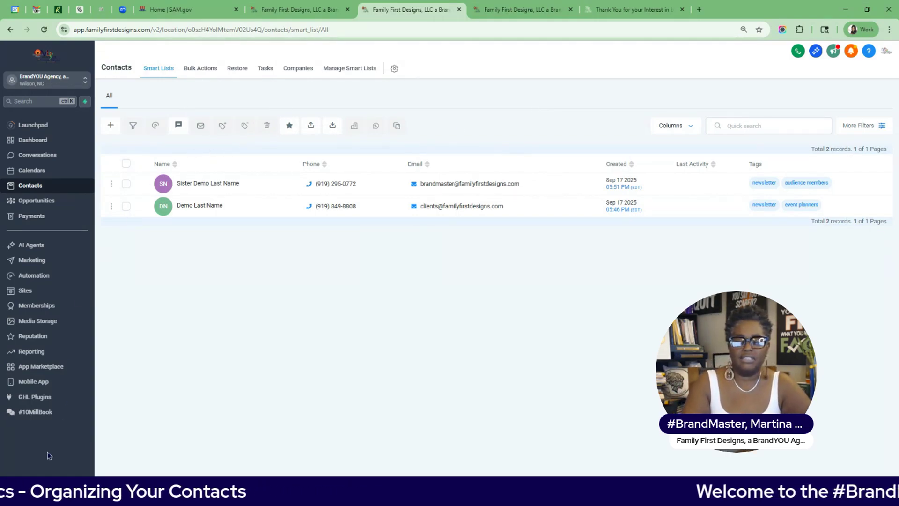
left_click(28, 489)
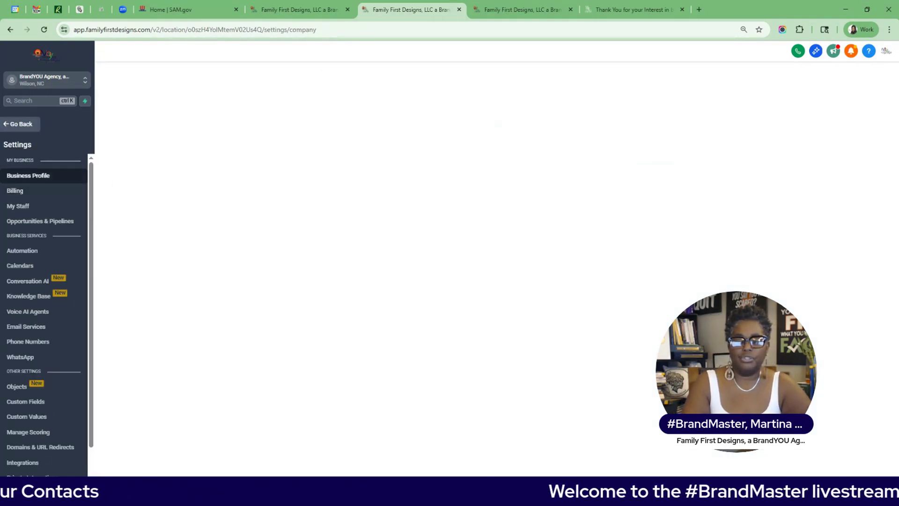
scroll(40, 431, "down", 1)
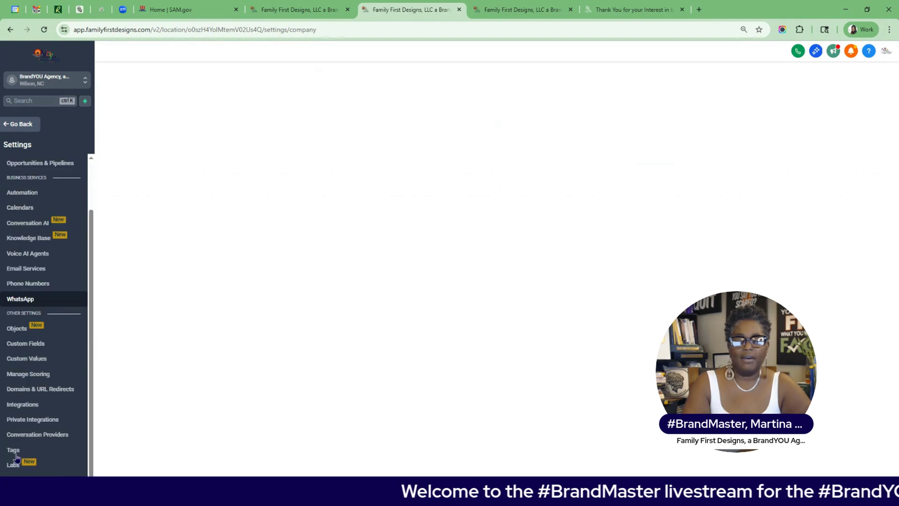
left_click(14, 454)
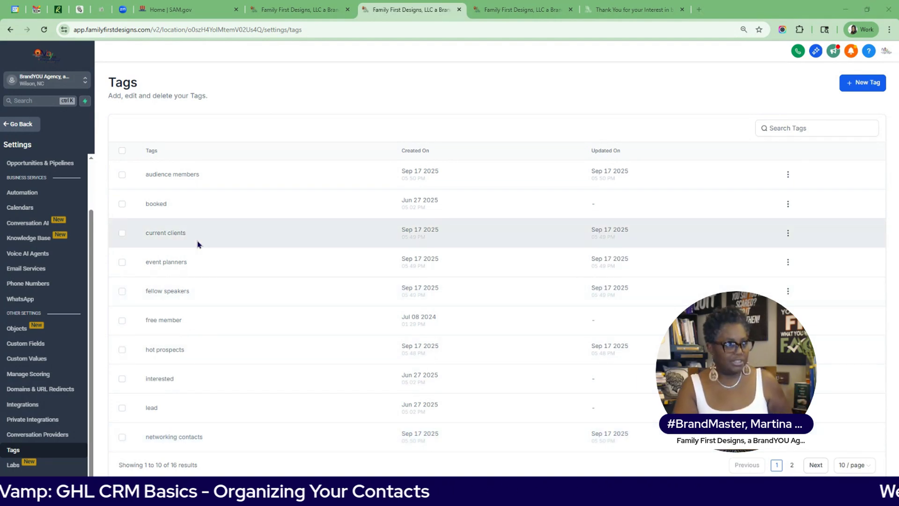
Check the required tag name in the Google Docs checklist and create a "Personal" tag in the HighLevel CRM
key("alt+Tab")
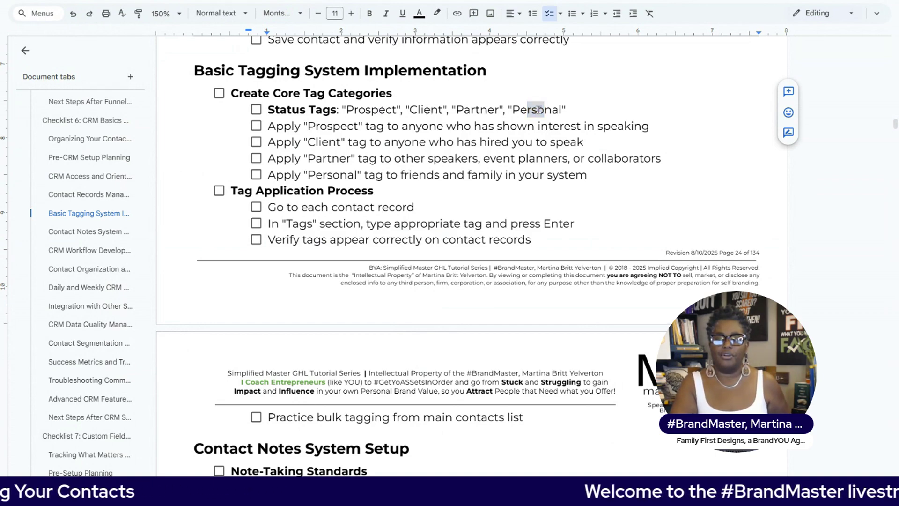
key("alt+Tab")
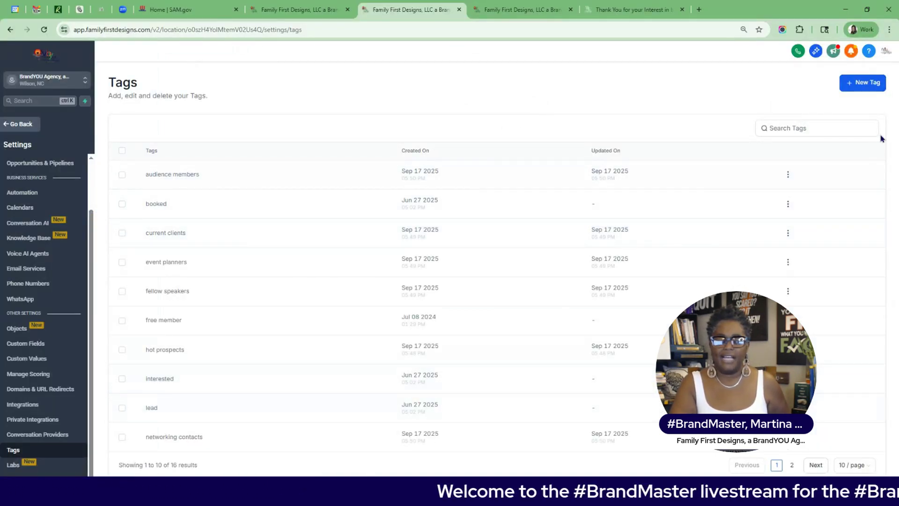
left_click(864, 83)
left_click(536, 287)
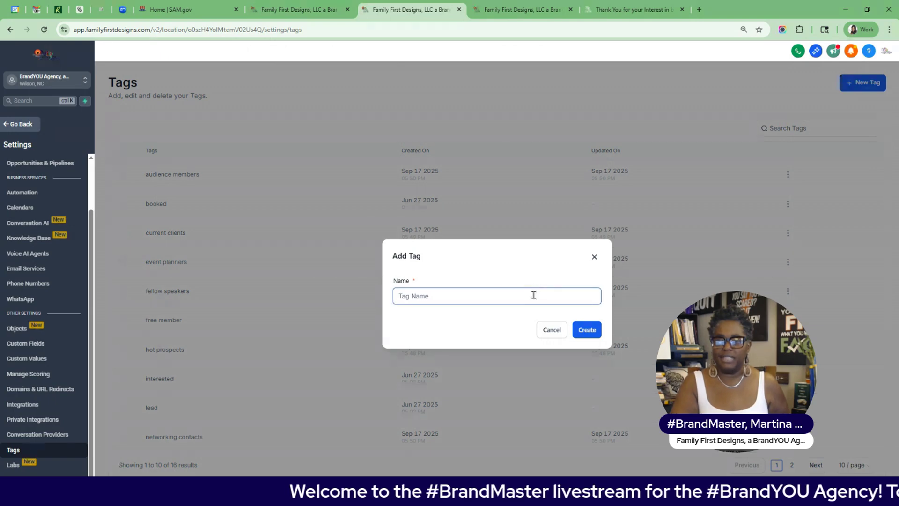
type("Personal")
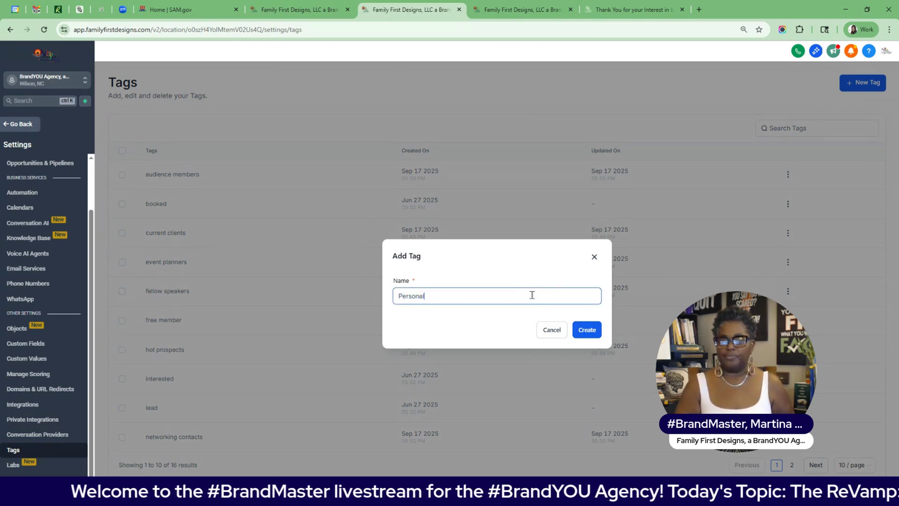
left_click(587, 330)
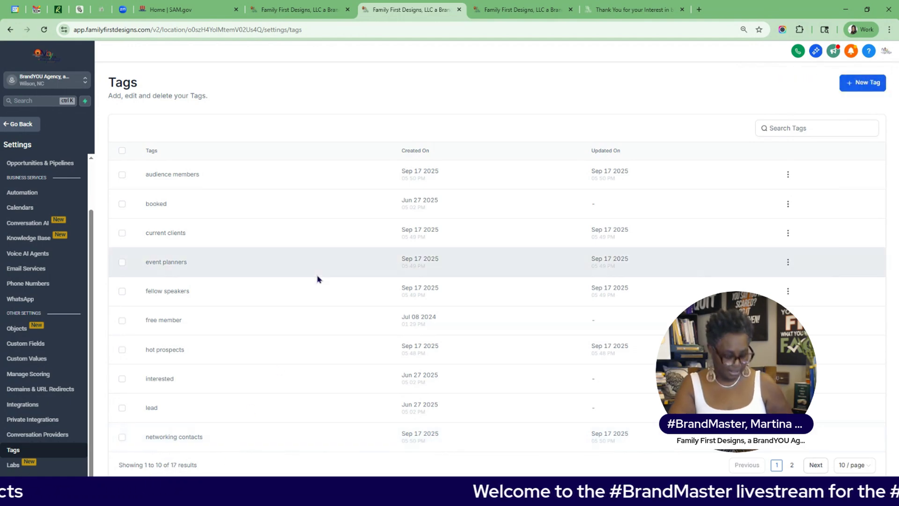
Switch to the Google Docs checklist and review its tag application and bulk tagging items
key("alt+Tab")
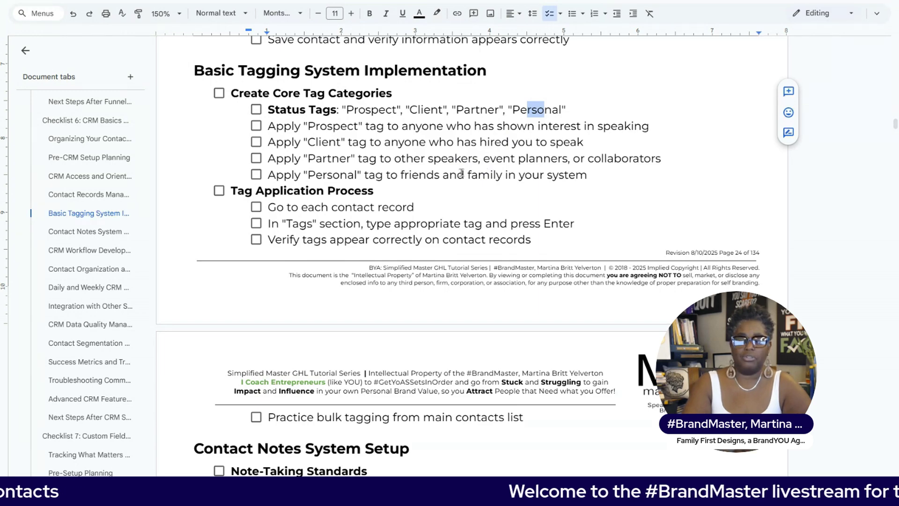
scroll(377, 157, "down", 3)
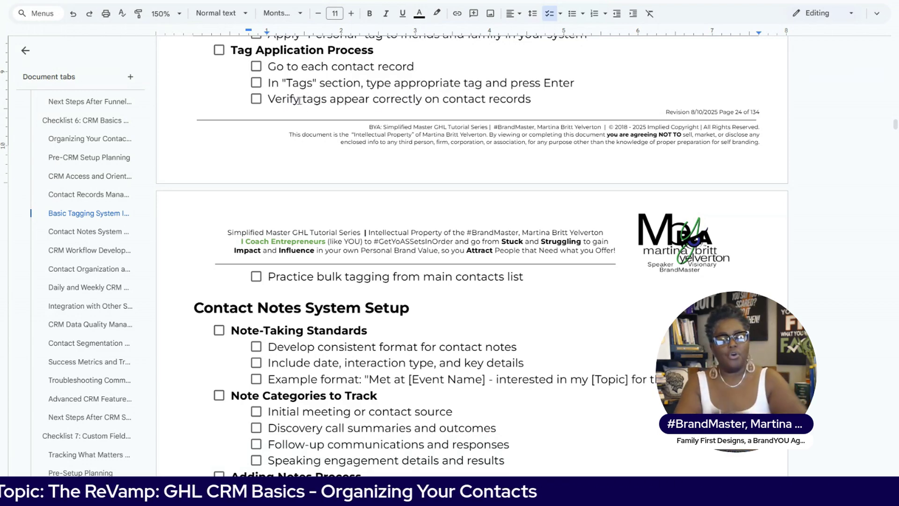
scroll(430, 138, "down", 2)
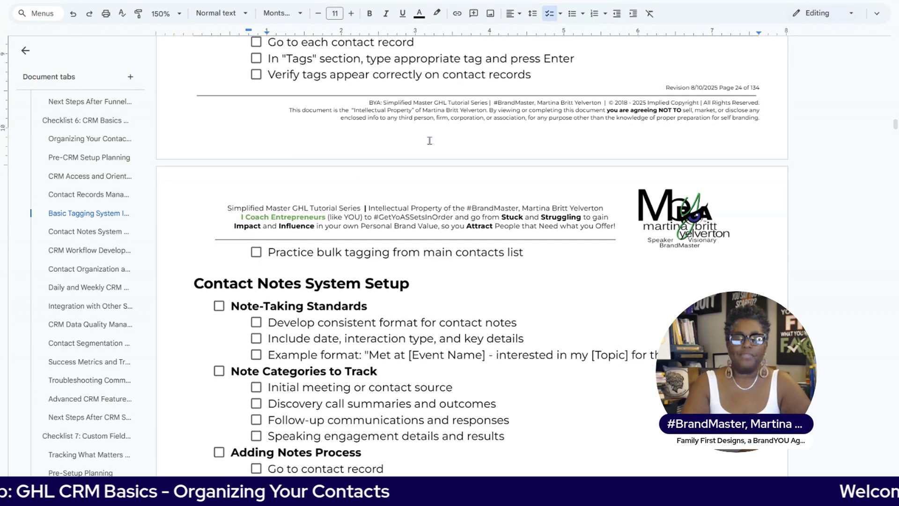
scroll(430, 138, "up", 4)
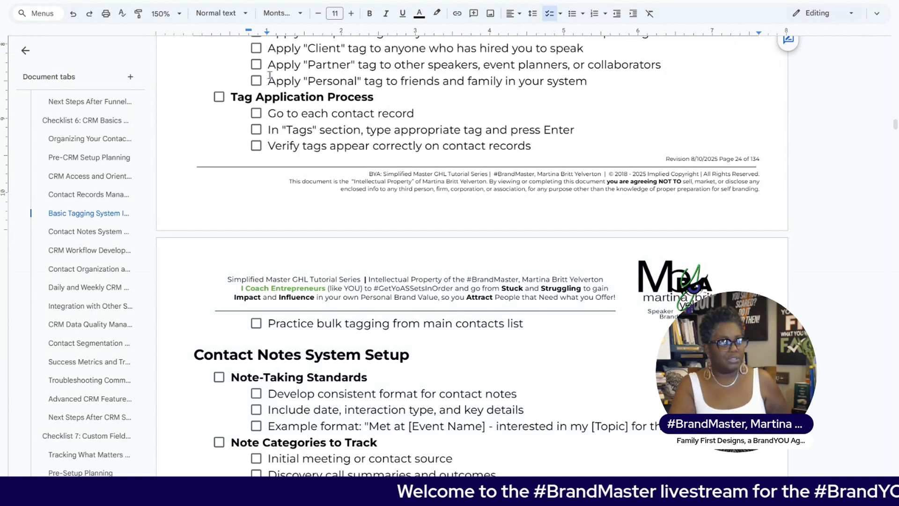
Leave the HighLevel settings for the contacts list, and read the Contact Notes System Setup section in the Google Docs checklist
key("alt+Tab")
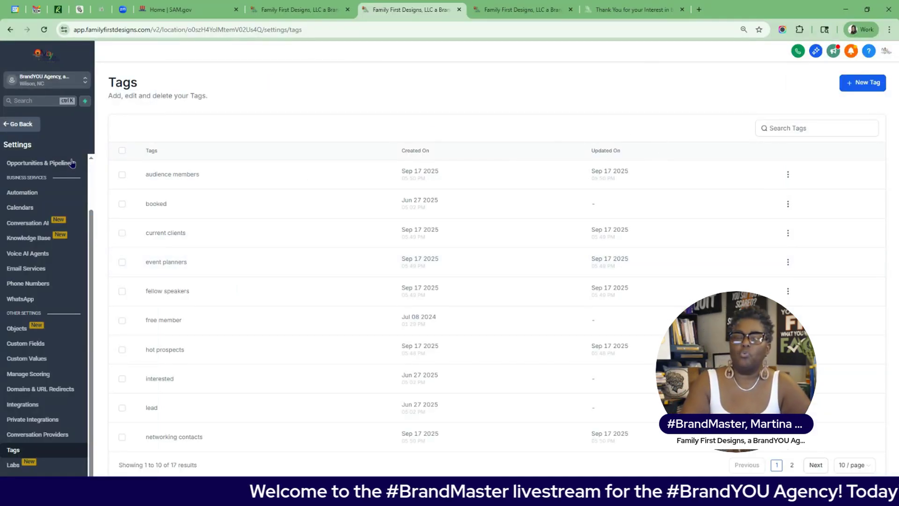
left_click(13, 125)
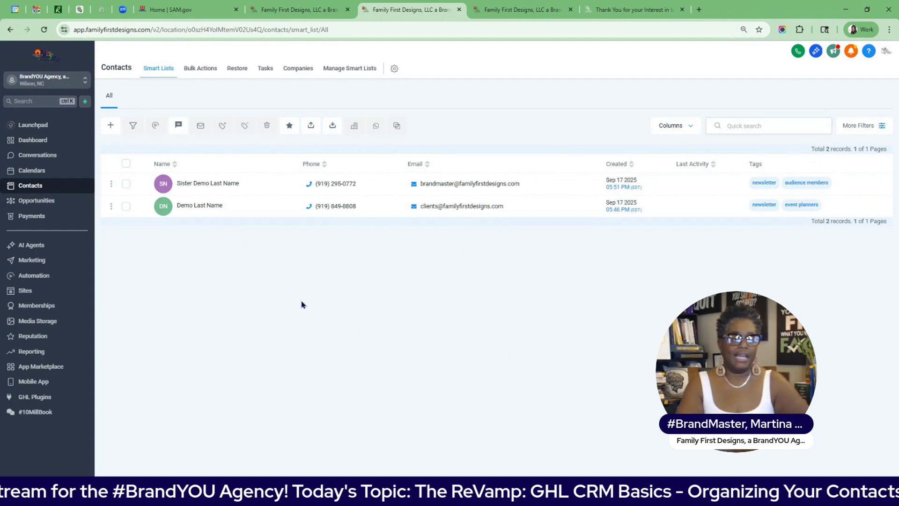
key("alt+Tab")
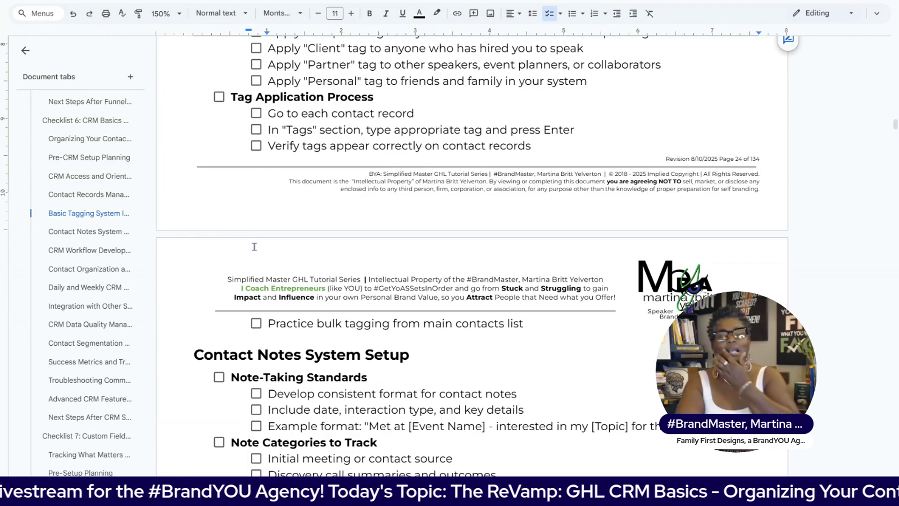
scroll(280, 246, "down", 3)
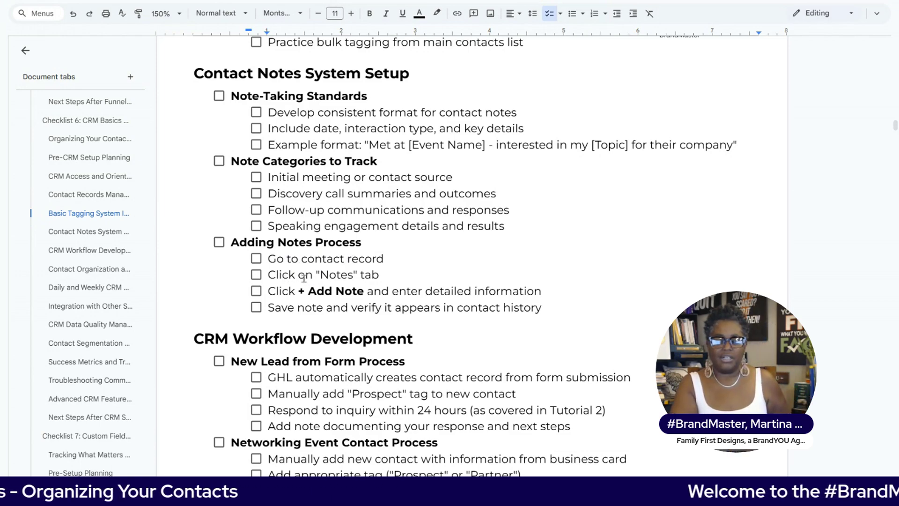
Open the first contact's record in the HighLevel CRM and start a blank note for it, following the checklist's note-adding process
key("alt+Tab")
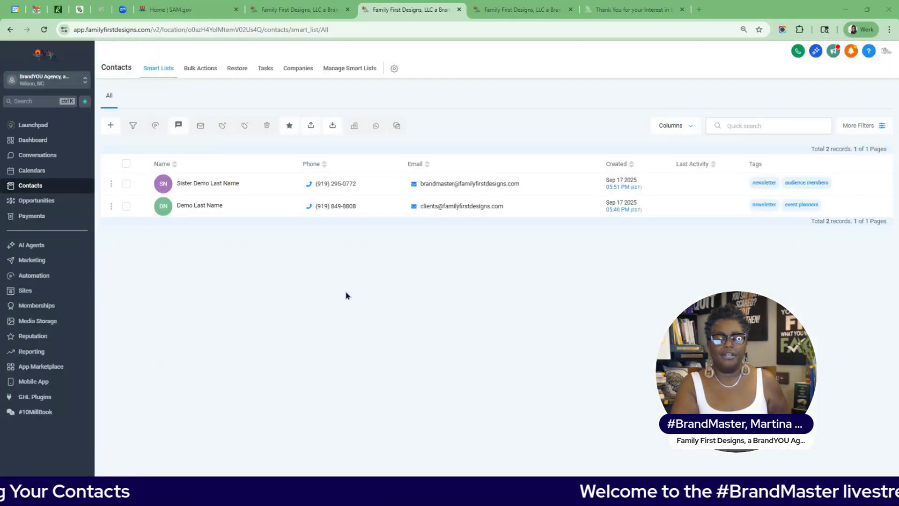
left_click(200, 186)
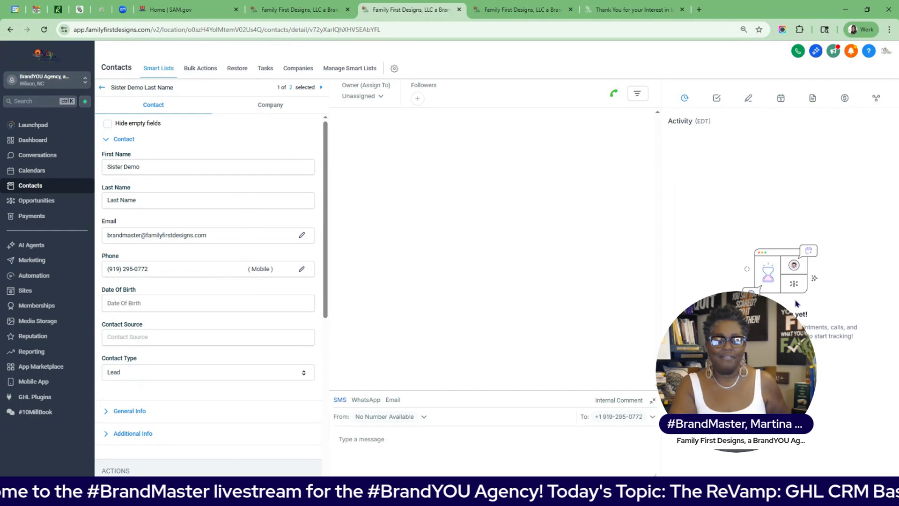
key("alt+Tab")
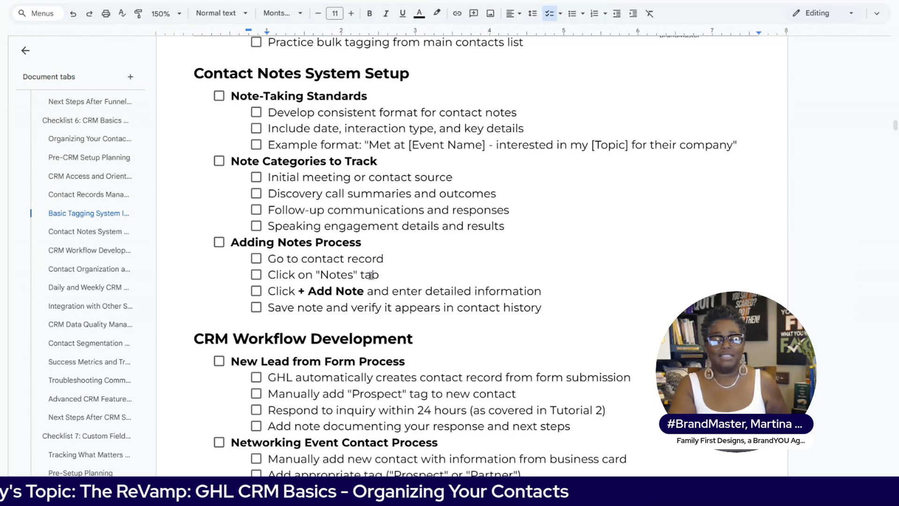
key("alt+Tab")
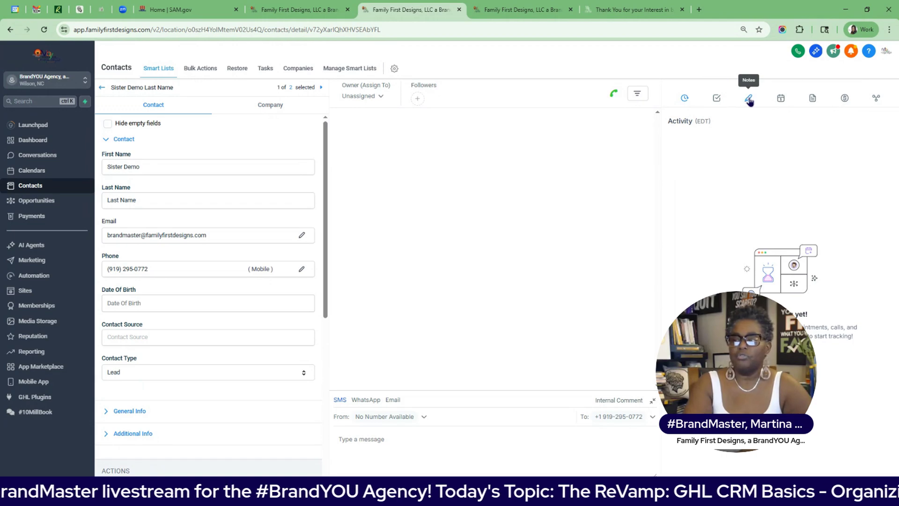
left_click(749, 101)
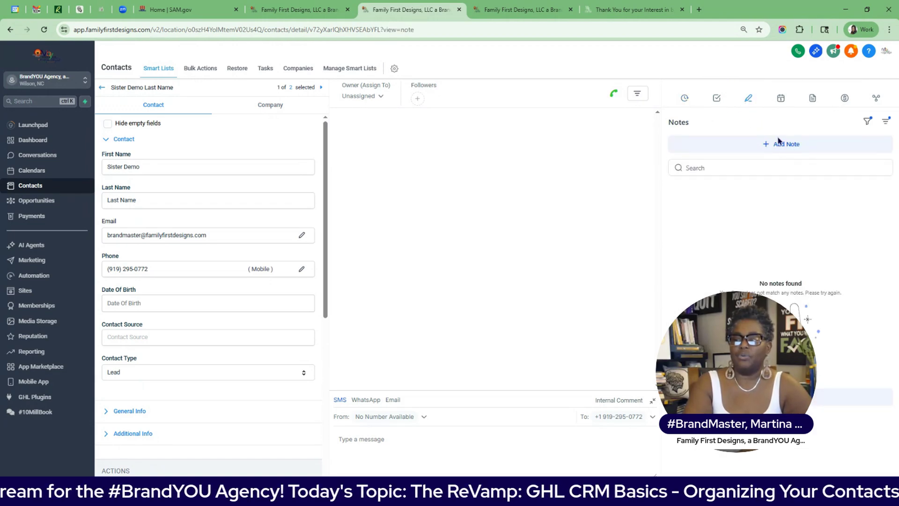
left_click(788, 146)
left_click(747, 162)
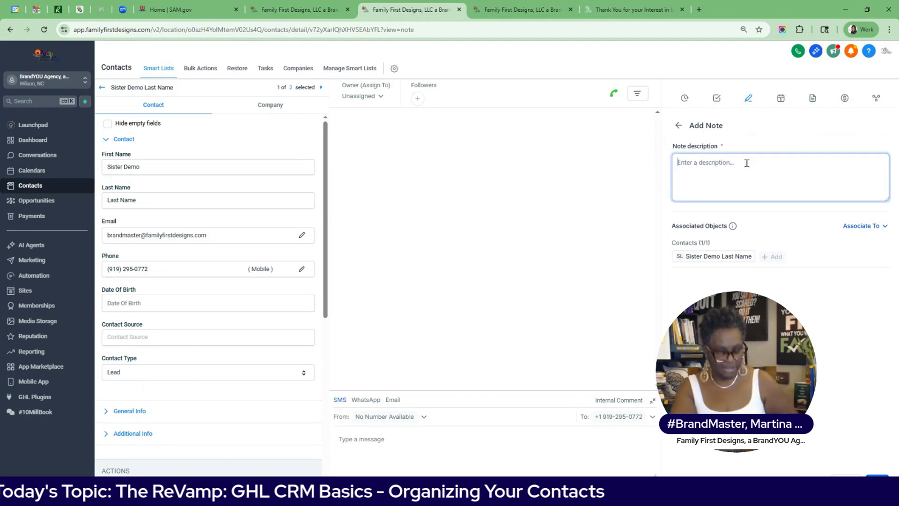
Switch to the Google Docs checklist and review the CRM Workflow Development and Contact Organization and Filtering sections
key("alt+Tab")
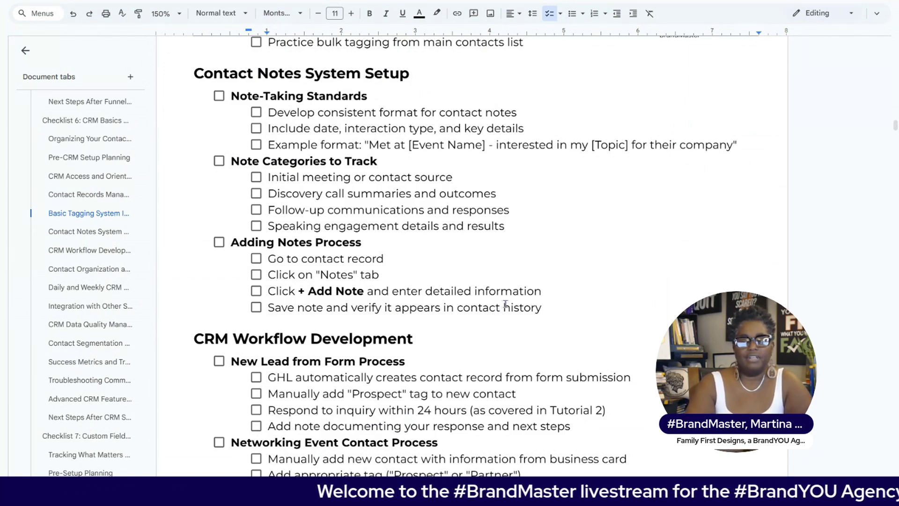
scroll(506, 305, "down", 6)
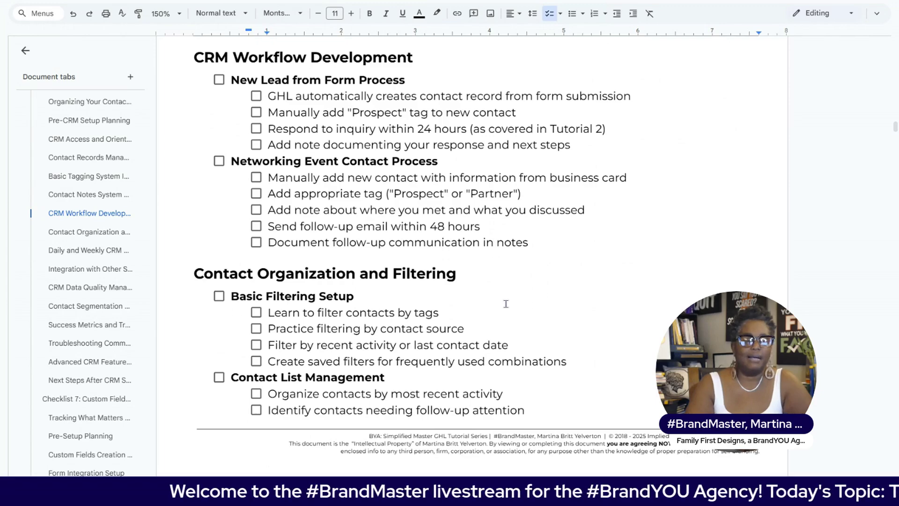